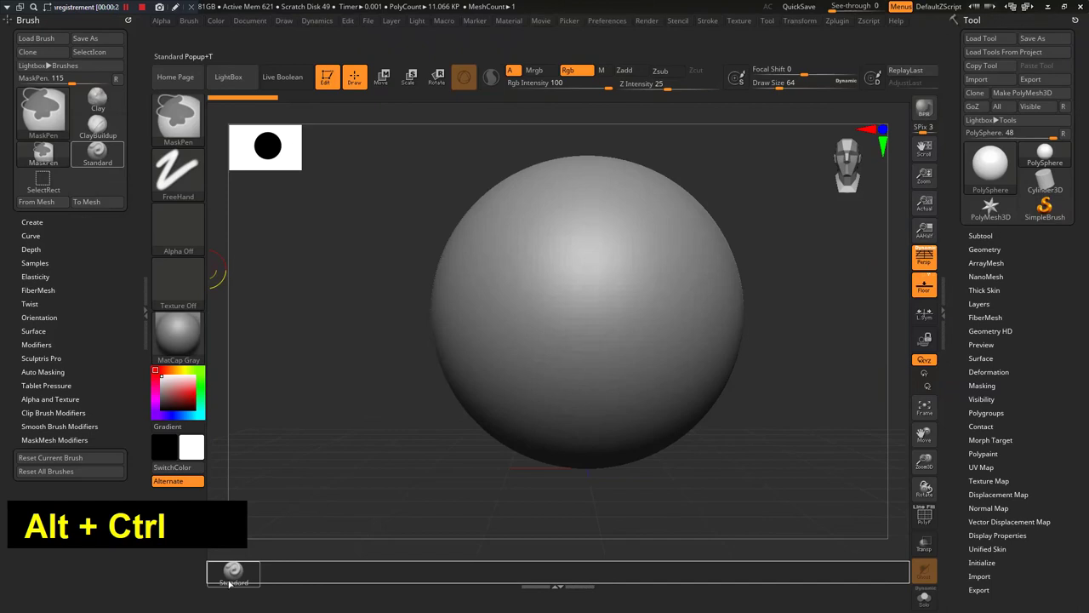
Add the ClayBuildup and DamStandard brushes to the custom shelf below the canvas, following the Standard brush.
left_click(233, 568)
left_click(83, 132)
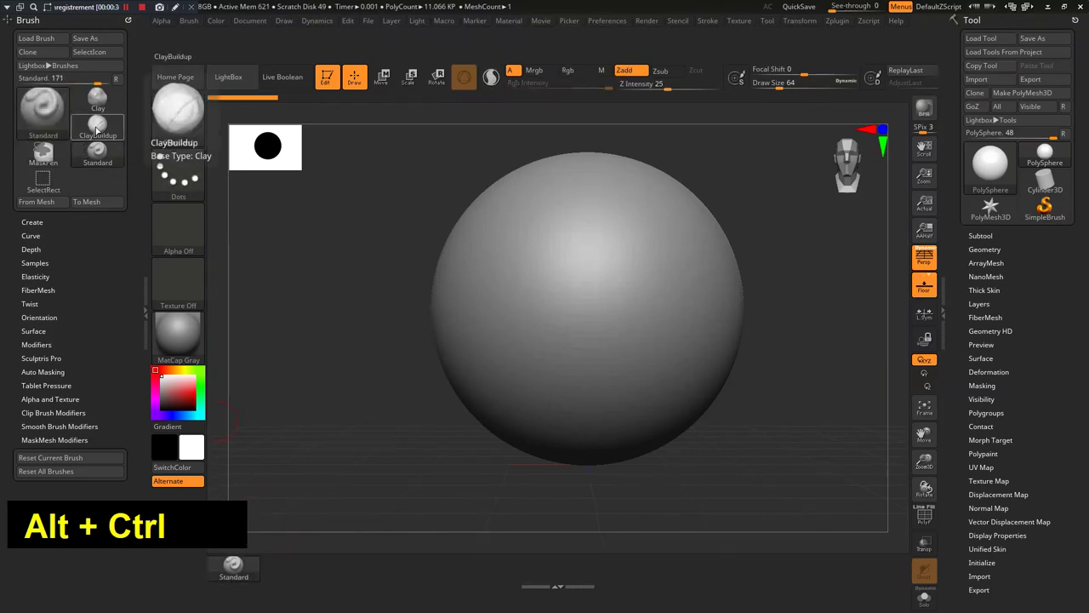
mouse_move(82, 132)
left_mouse_down("ctrl+alt")
mouse_move(285, 414)
mouse_move(276, 549)
mouse_move(287, 568)
left_mouse_up("ctrl+alt")
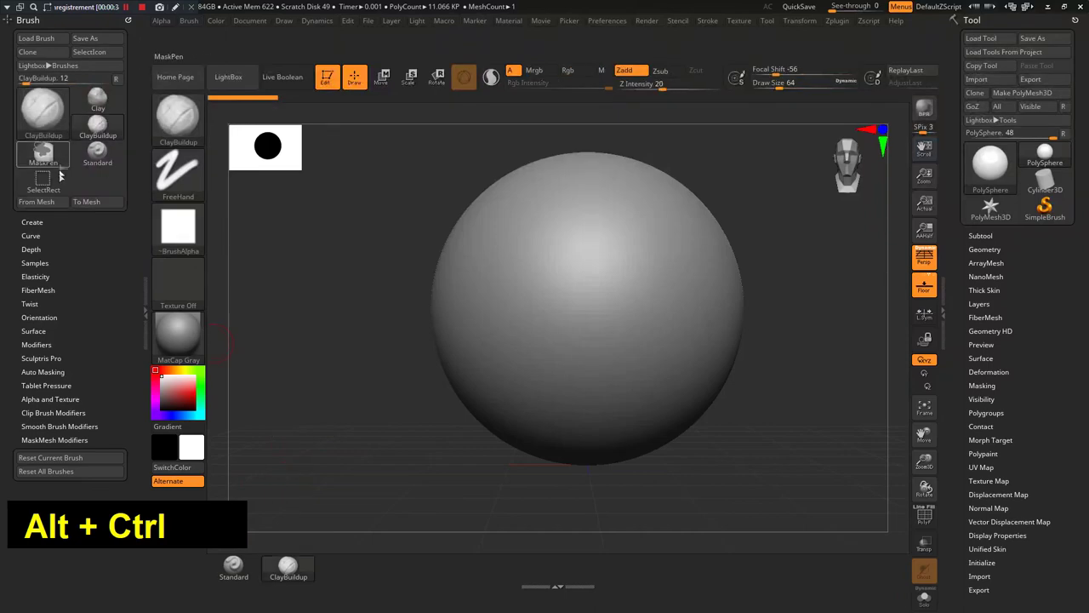
left_click(178, 107)
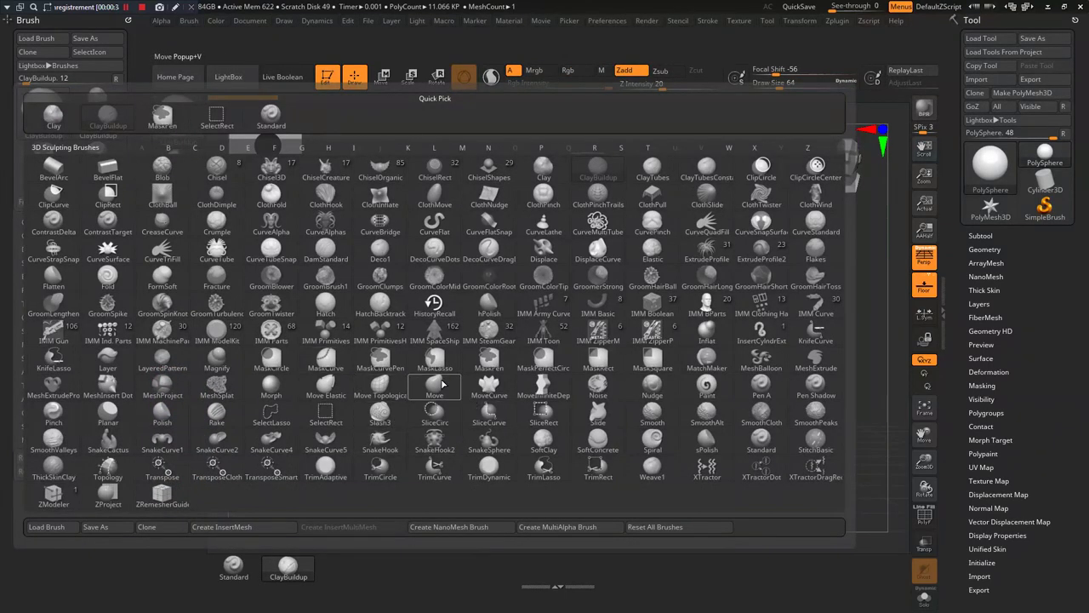
left_click(320, 248)
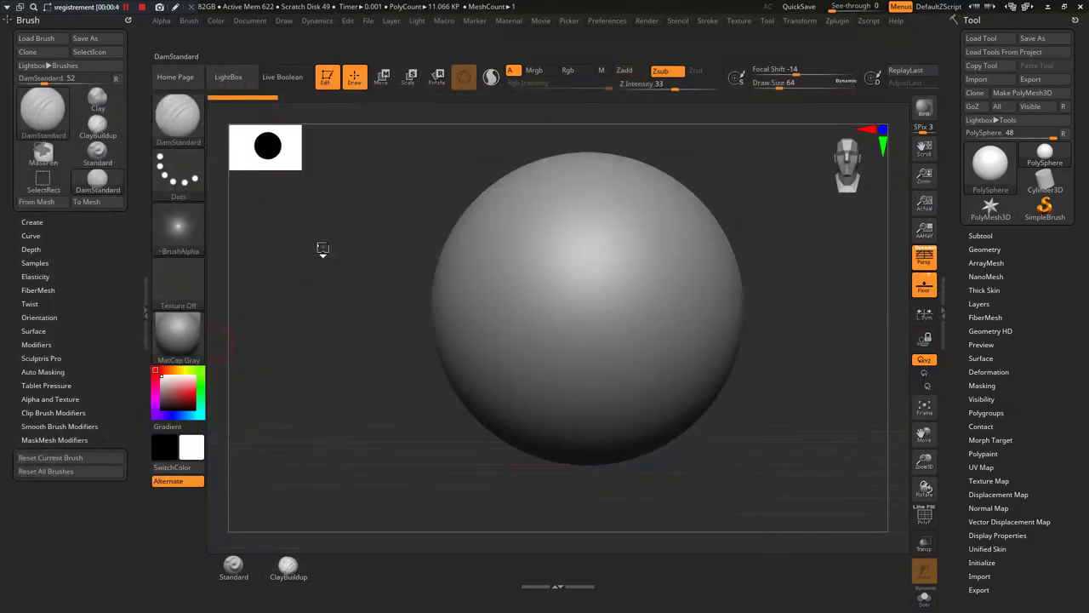
mouse_move(92, 183)
left_mouse_down("ctrl+alt")
mouse_move(302, 401)
mouse_move(343, 569)
left_mouse_up("ctrl+alt")
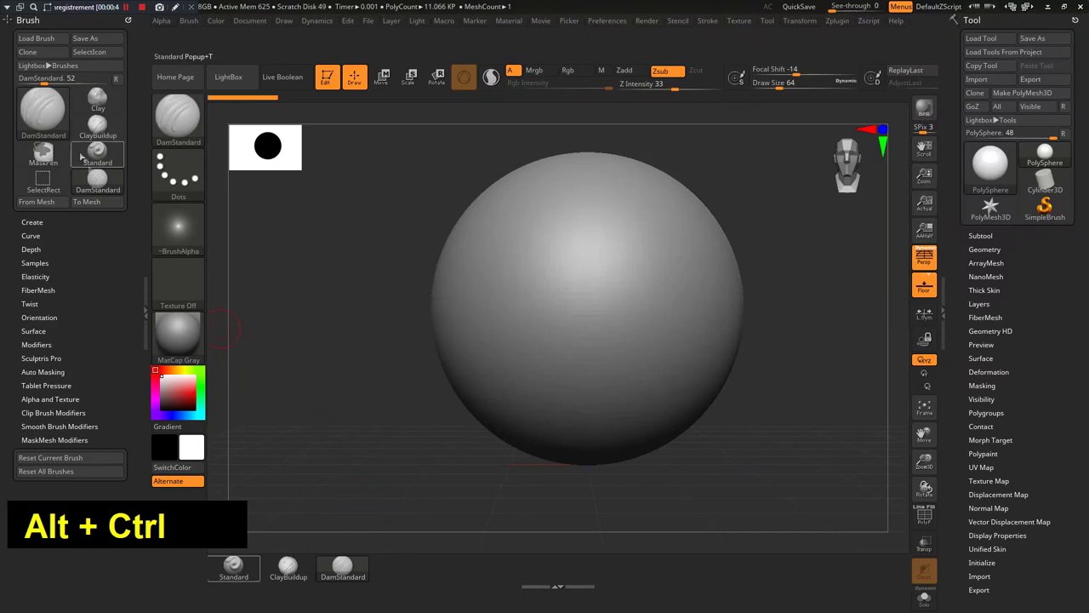
Place the Move and TrimDynamic brushes on the custom shelf after DamStandard.
left_click(47, 114)
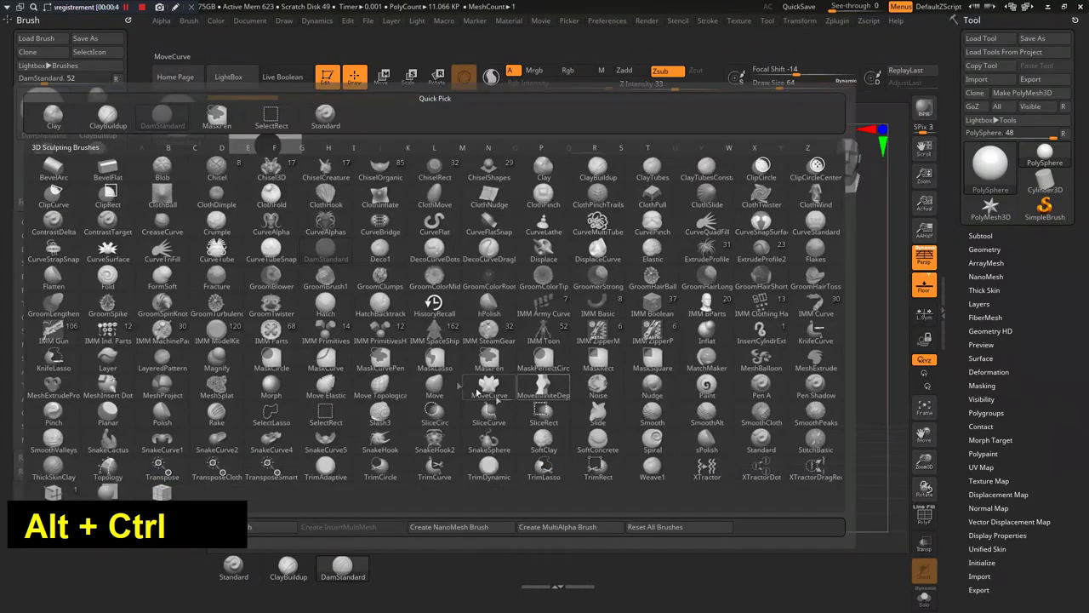
left_click(434, 384)
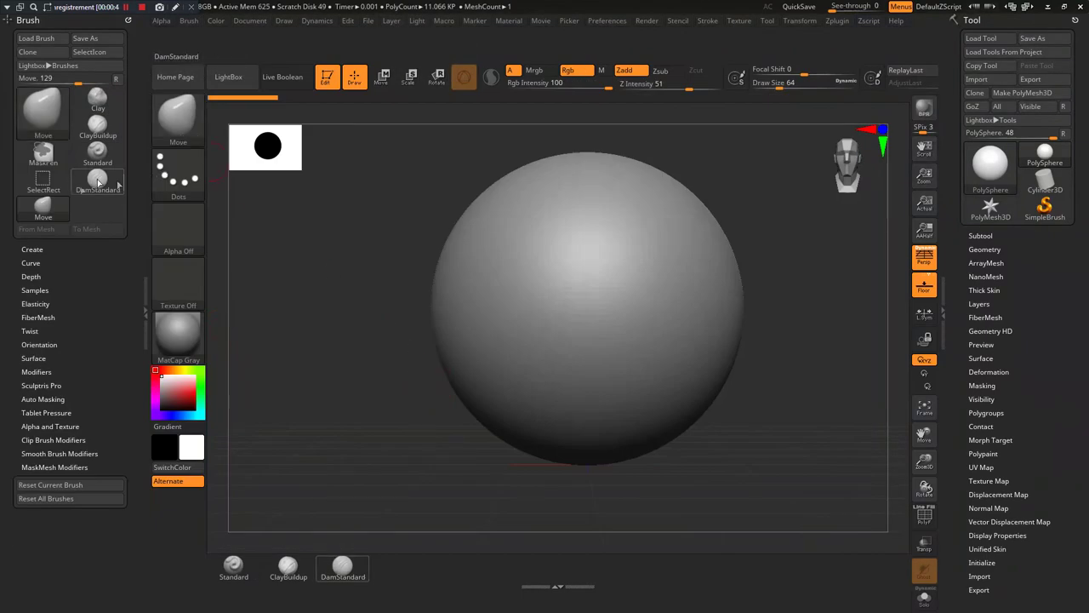
mouse_move(42, 206)
left_mouse_down("ctrl+alt")
mouse_move(218, 272)
mouse_move(392, 538)
mouse_move(396, 566)
left_mouse_up("ctrl+alt")
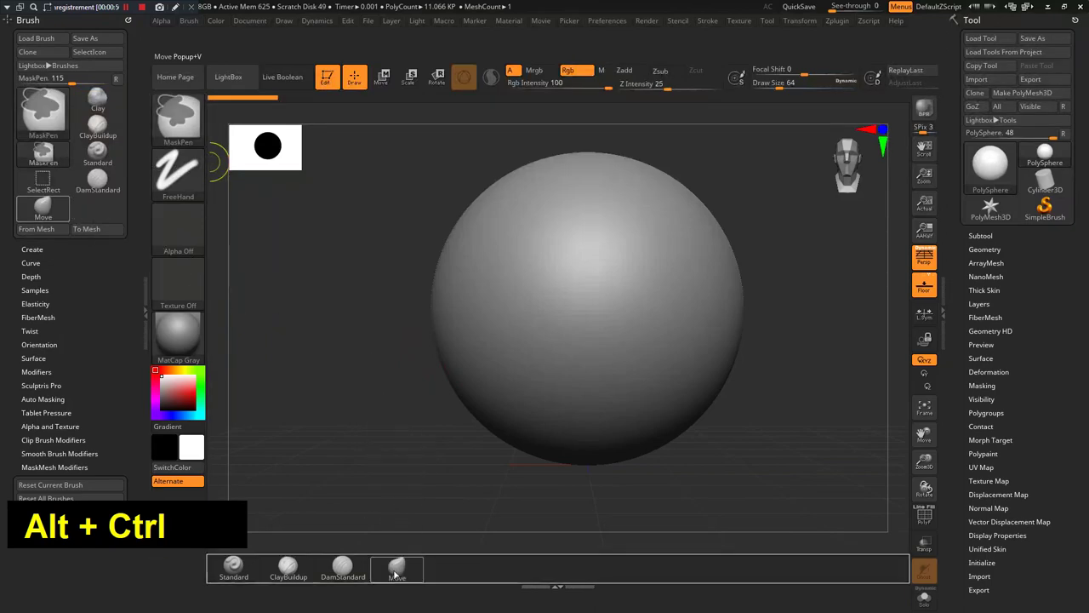
left_click(57, 131)
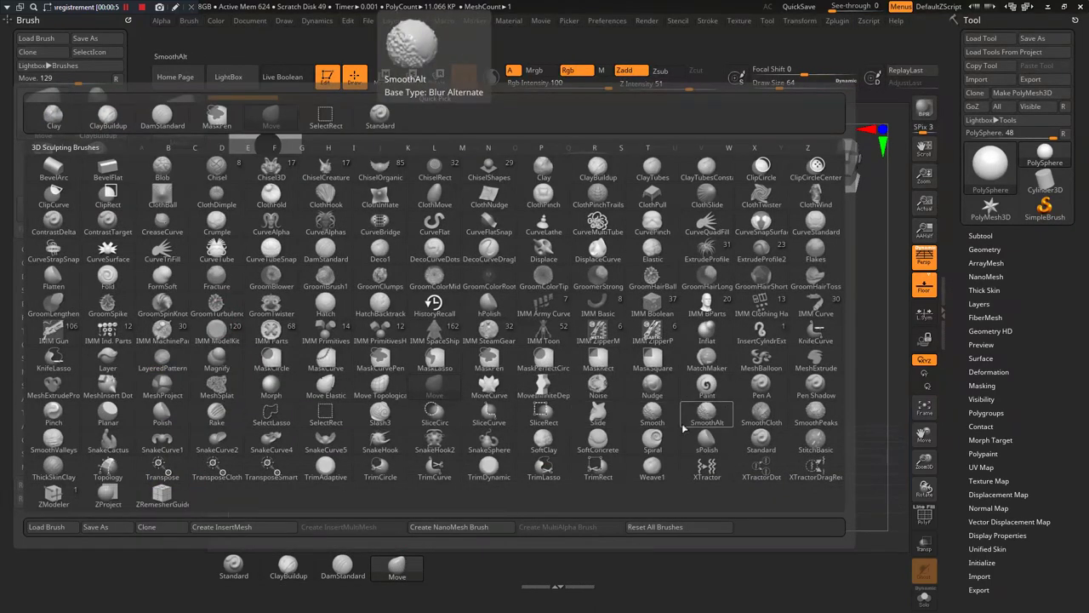
left_click(491, 466)
mouse_move(96, 213)
left_mouse_down("ctrl+alt")
mouse_move(543, 539)
mouse_move(443, 568)
mouse_move(451, 564)
left_mouse_up("ctrl+alt")
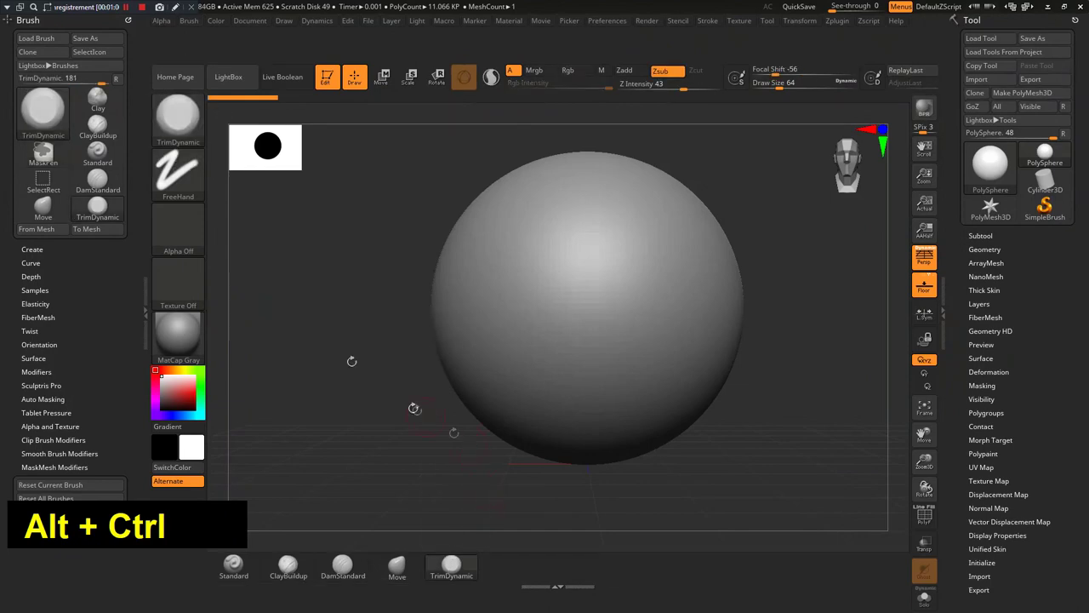
Add the Inflat and Pinch brushes to the custom shelf after TrimDynamic.
left_click(50, 120)
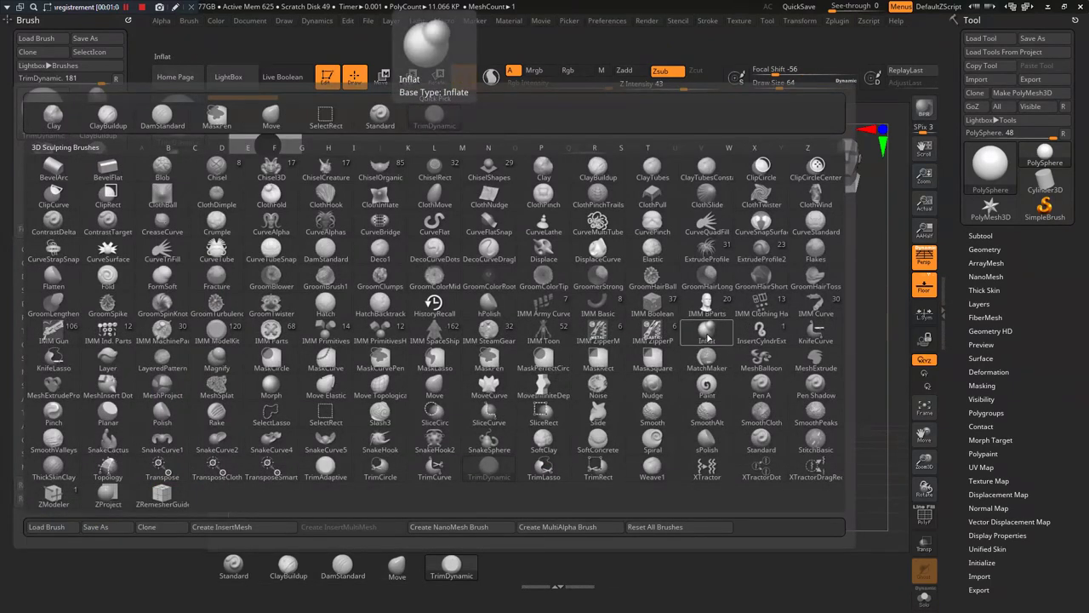
left_click(707, 335)
key("ctrl+alt")
mouse_move(48, 240)
left_mouse_down("ctrl+alt")
mouse_move(389, 401)
mouse_move(512, 551)
mouse_move(506, 566)
left_mouse_up("ctrl+alt")
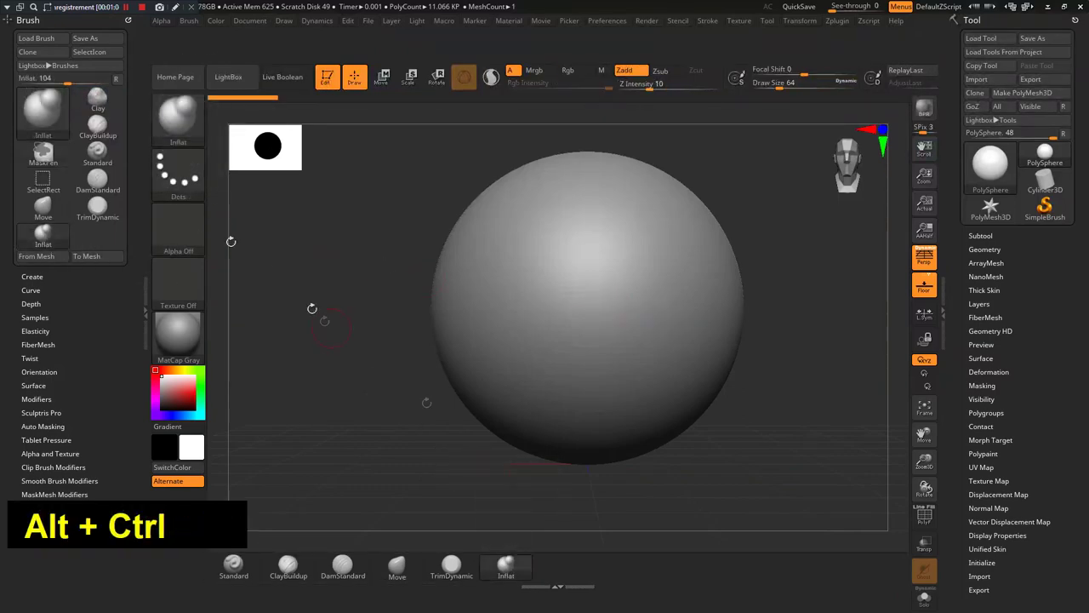
left_click(177, 119)
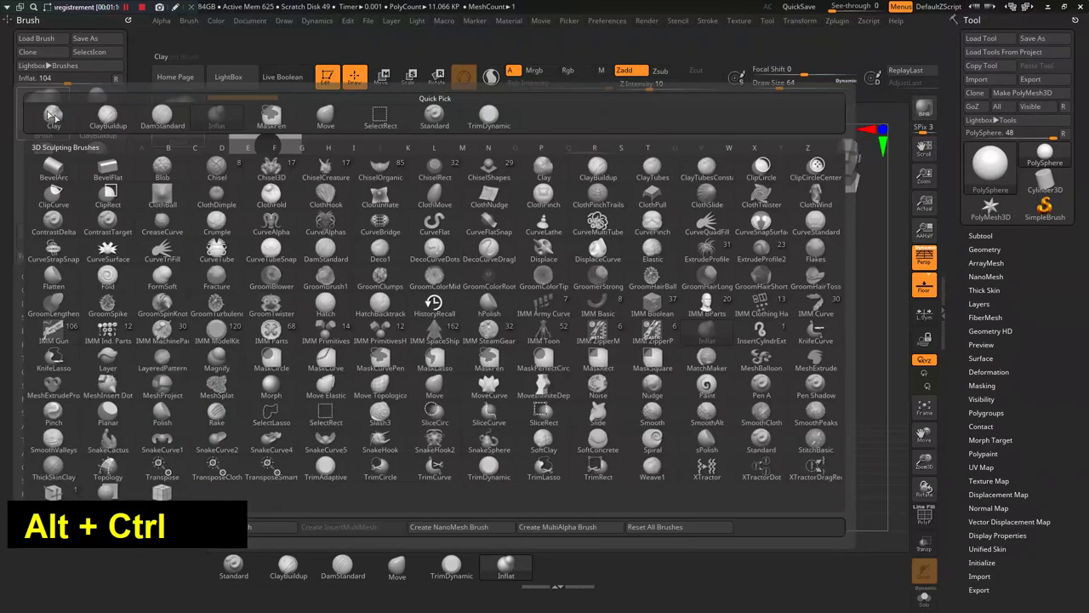
left_click(54, 411)
mouse_move(184, 289)
left_mouse_down("ctrl+alt")
mouse_move(510, 572)
mouse_move(558, 576)
left_mouse_up("ctrl+alt")
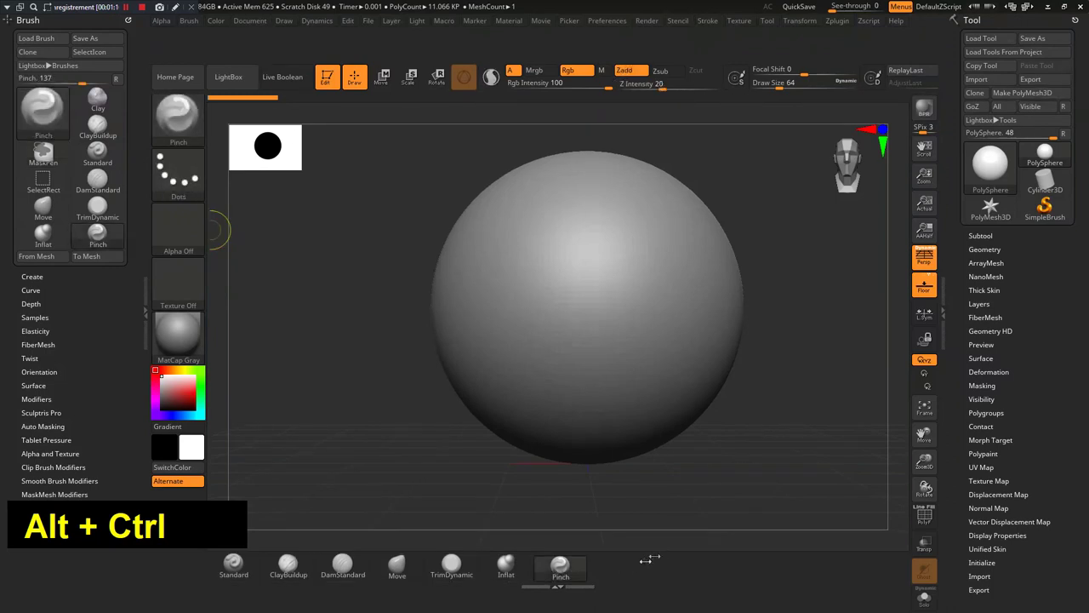
Place the SelectLasso and MaskPen brushes on the custom shelf after Pinch, and make Pinch the active brush again.
left_click(34, 108)
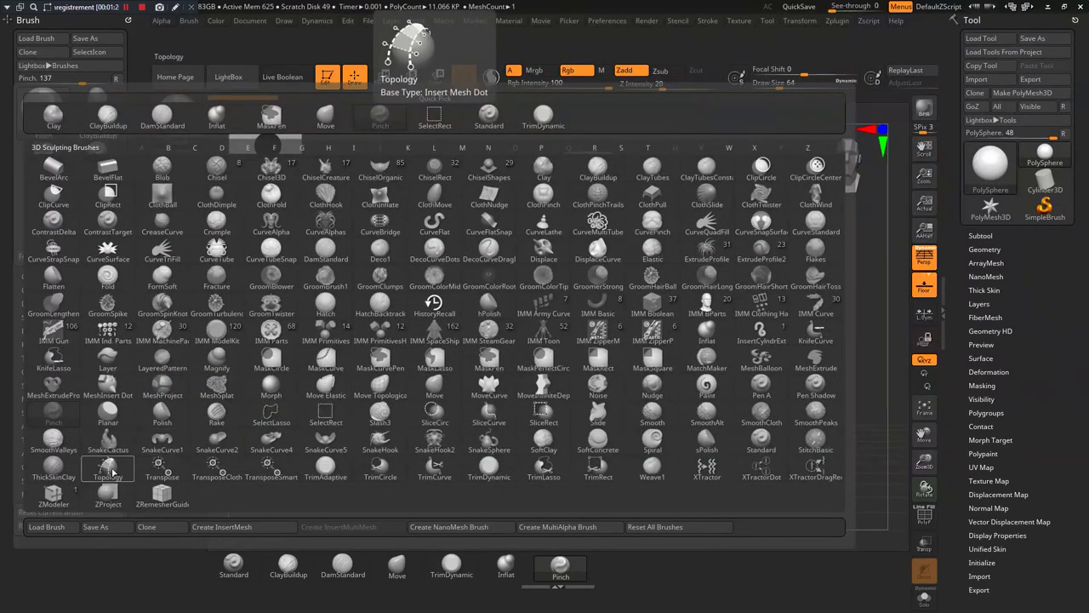
left_click(270, 416)
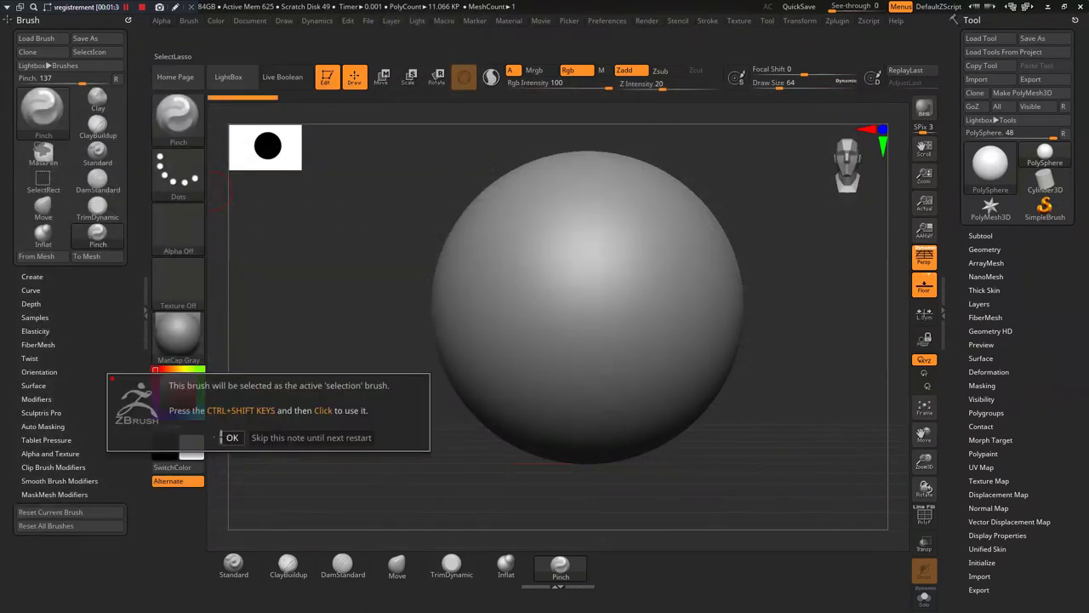
left_click(230, 437)
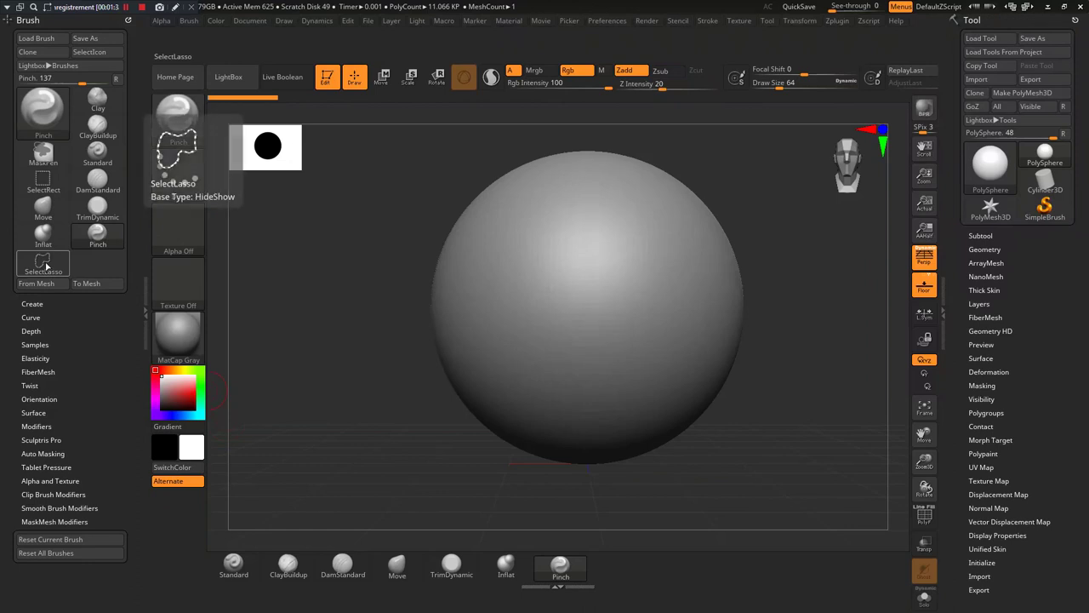
mouse_move(47, 266)
left_mouse_down("ctrl+alt")
mouse_move(336, 370)
mouse_move(615, 545)
mouse_move(625, 565)
left_mouse_up("ctrl+alt")
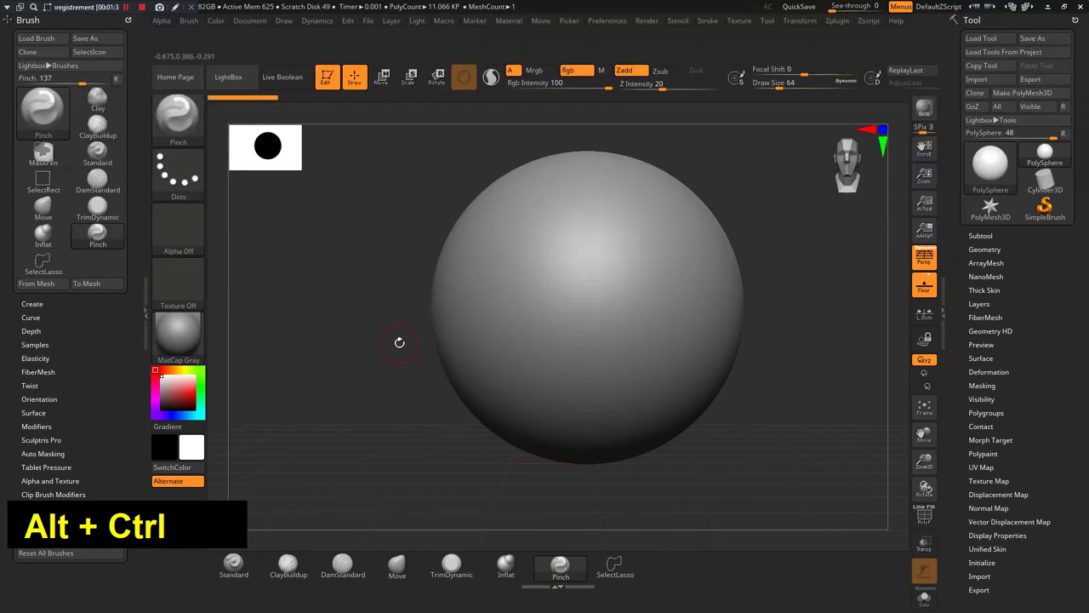
mouse_move(40, 154)
left_mouse_down("ctrl+alt")
mouse_move(204, 244)
mouse_move(652, 531)
mouse_move(678, 569)
left_mouse_up("ctrl+alt")
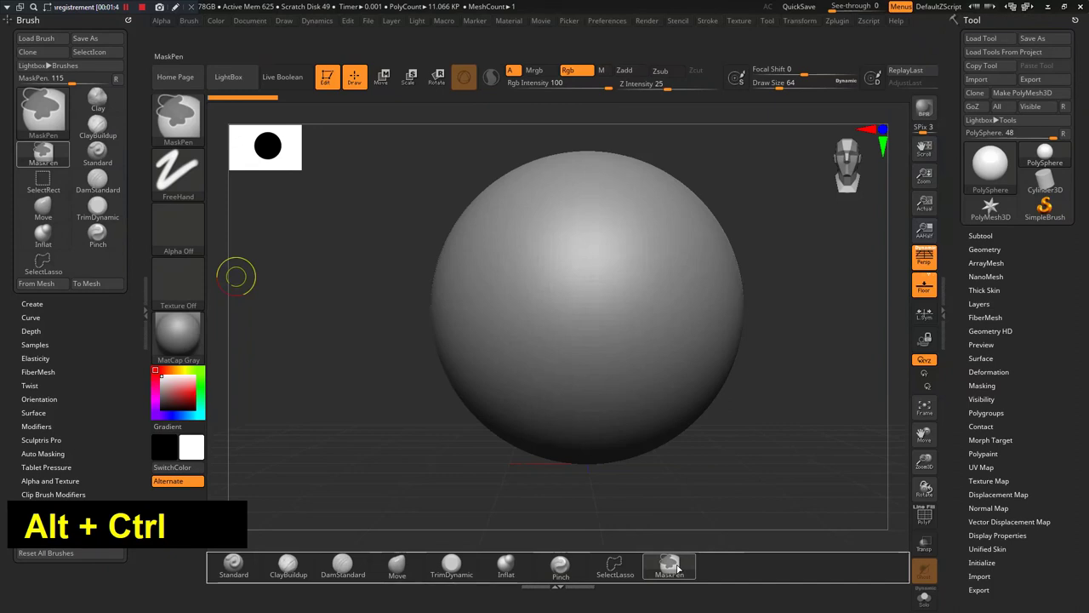
left_click(560, 565)
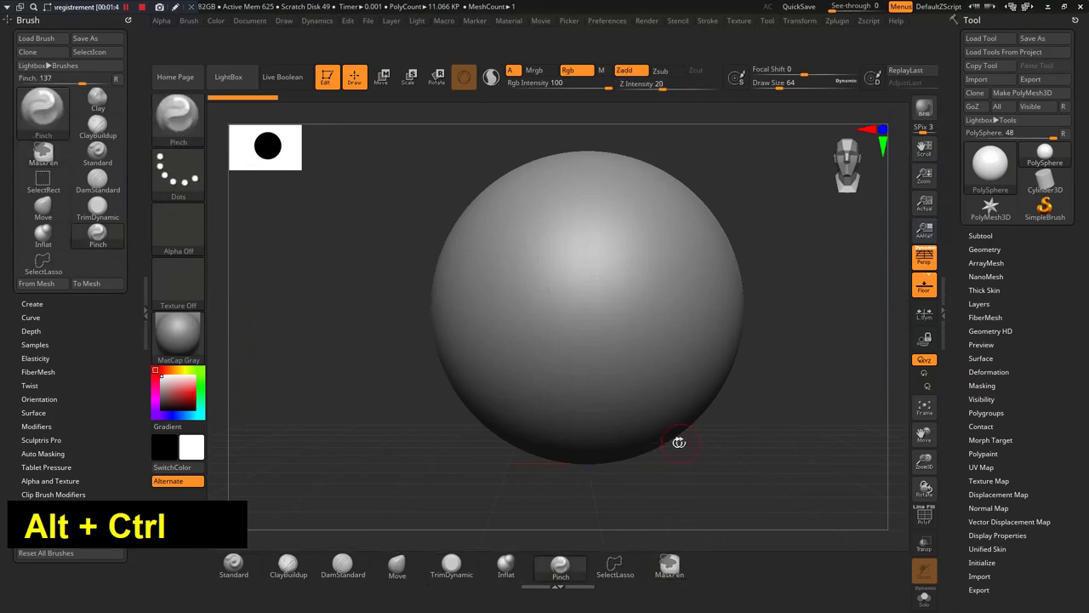
Collapse the tray holding the Brush palette and add the subtool command Split Masked Points to the custom shelf beside MaskPen.
double_click(139, 316)
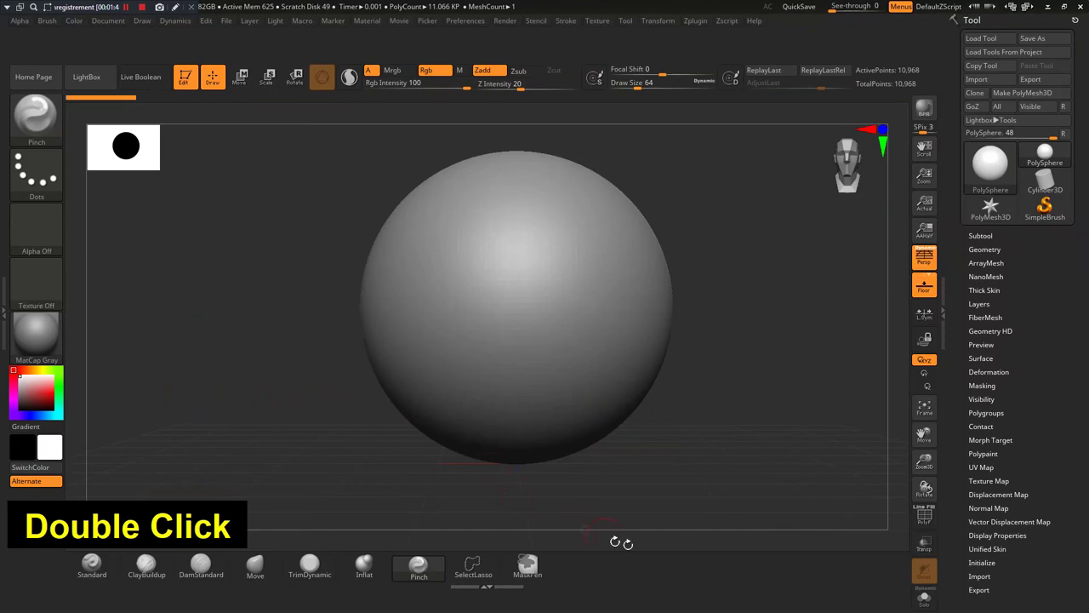
left_click(980, 236)
left_click_drag(956, 477, 956, 397)
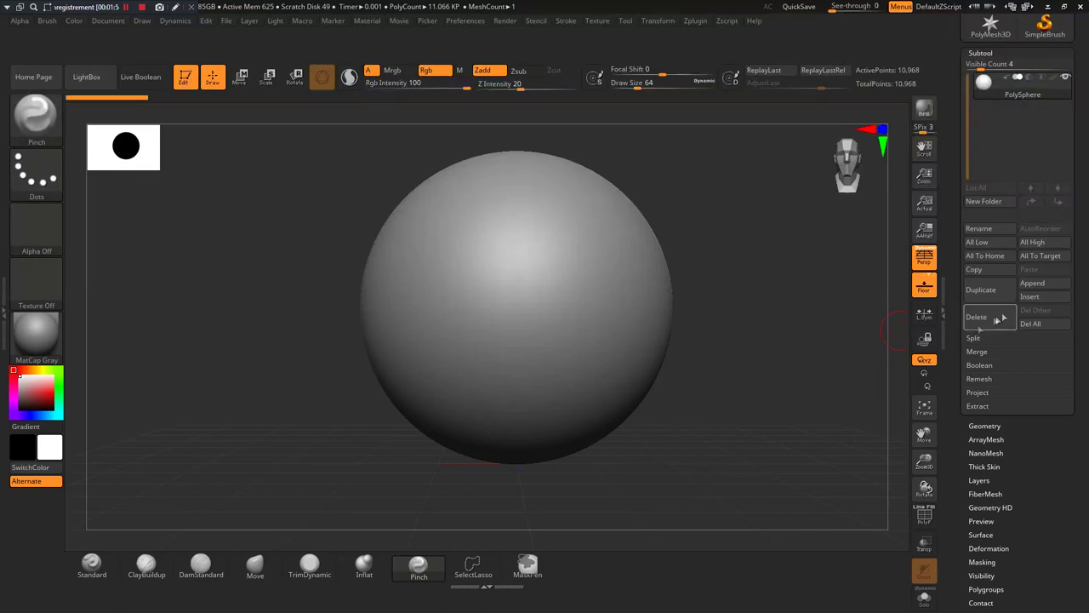
left_click(974, 338)
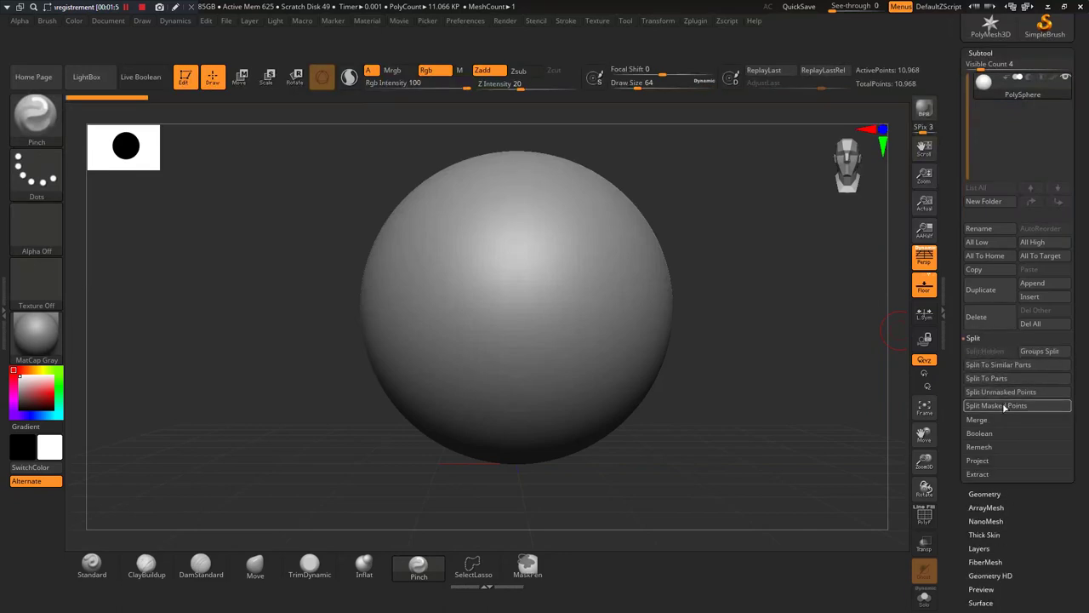
mouse_move(1004, 407)
left_mouse_down("ctrl+alt")
mouse_move(655, 521)
mouse_move(579, 562)
mouse_move(592, 567)
left_mouse_up("ctrl+alt")
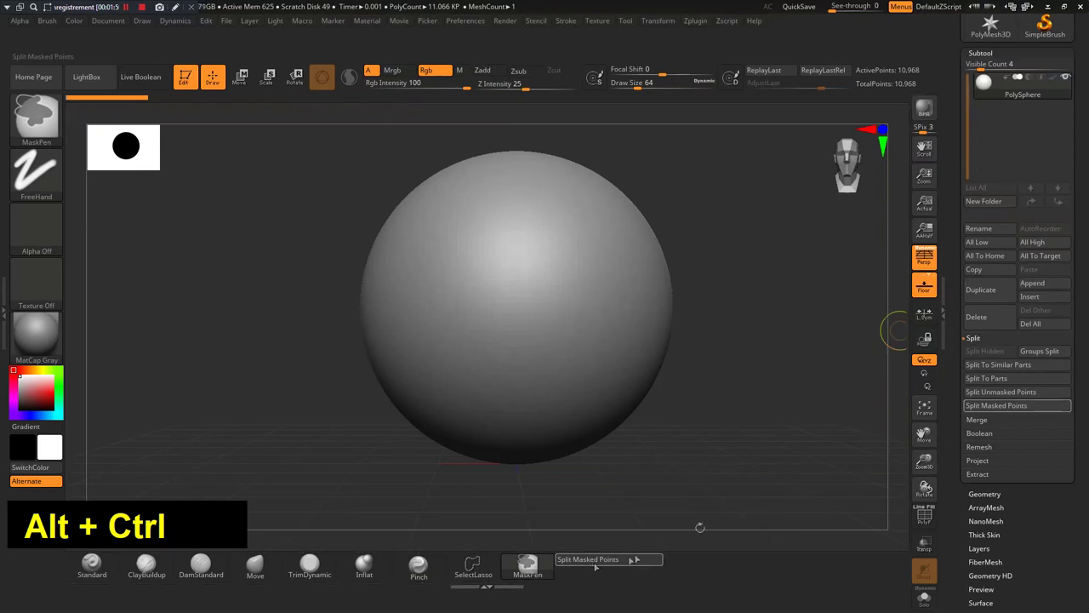
Add the subtool commands MergeDown and MergeVisible to the custom shelf in a row under Split Masked Points.
left_click(993, 419)
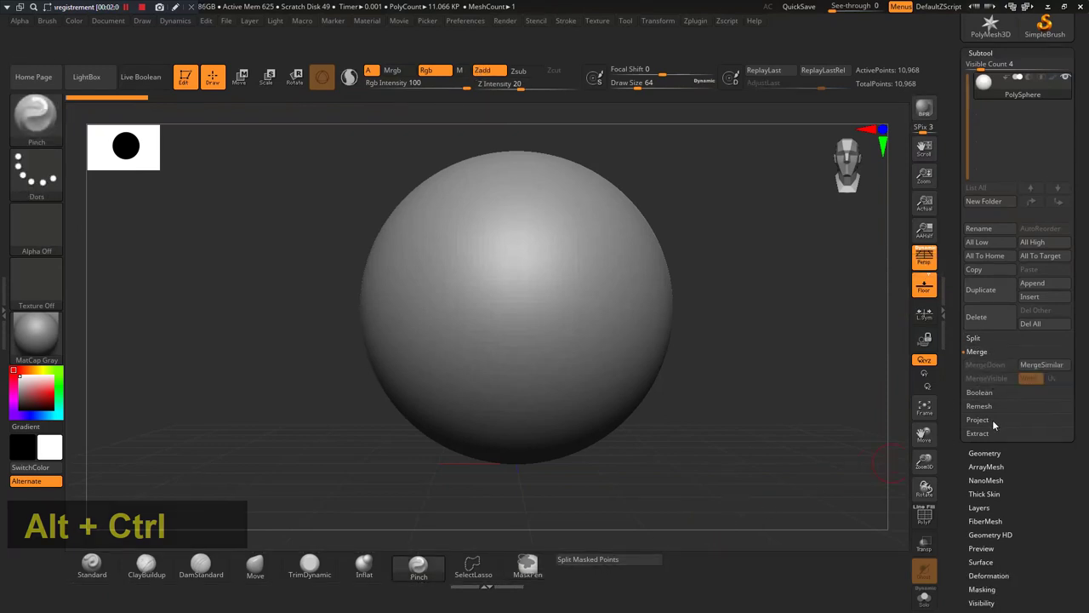
left_click_drag(987, 366, 970, 377, "ctrl+alt")
left_click_drag(725, 542, 579, 572, "ctrl+alt")
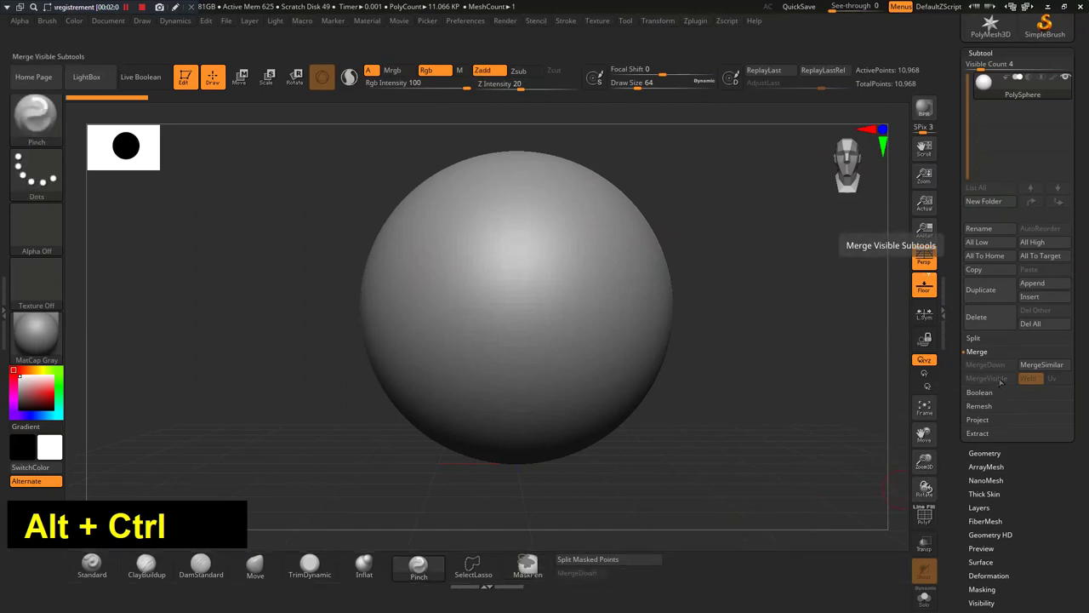
mouse_move(1002, 382)
left_mouse_down("ctrl+alt")
mouse_move(672, 573)
mouse_move(651, 573)
left_mouse_up("ctrl+alt")
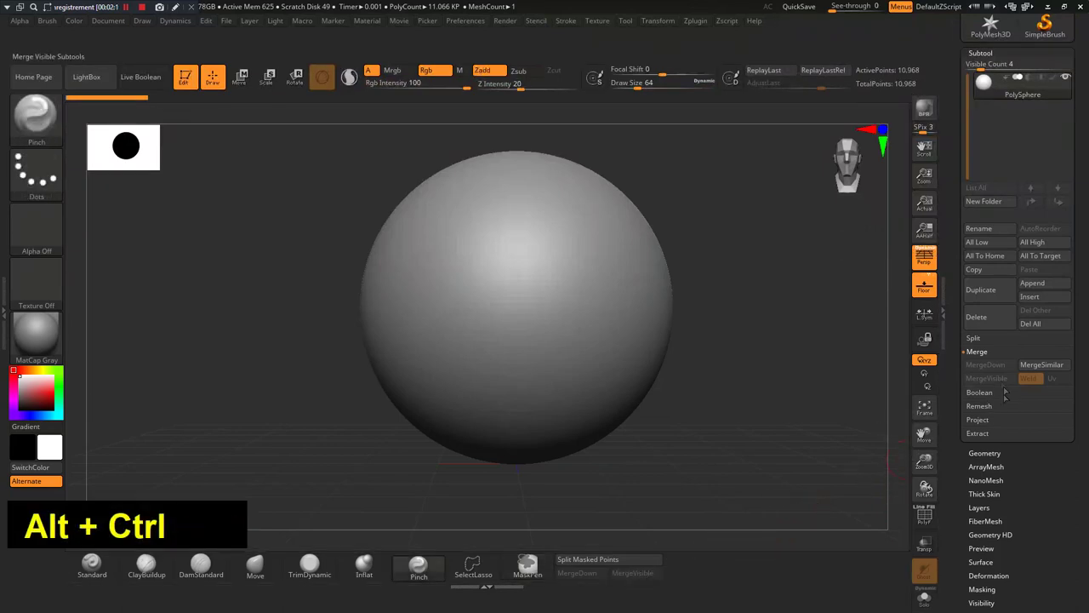
Add the topology commands Mirror And Weld and Del Hidden to the custom shelf, one above the other, beside the split and merge commands.
left_click(985, 453)
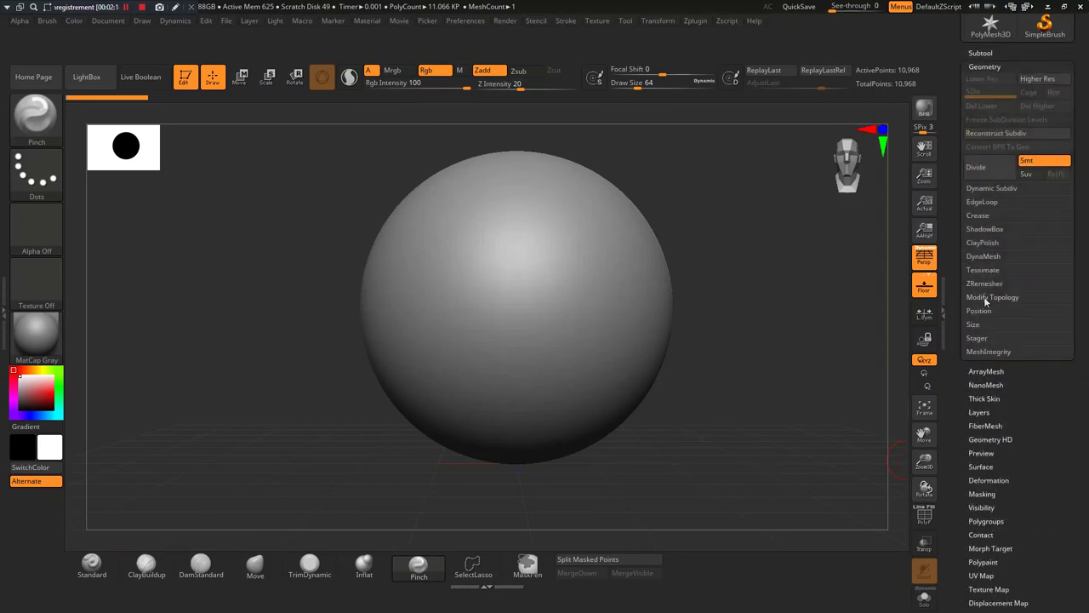
left_click(983, 297)
mouse_move(1006, 341)
left_mouse_down("ctrl+alt")
mouse_move(851, 438)
mouse_move(766, 545)
mouse_move(692, 559)
left_mouse_up("ctrl+alt")
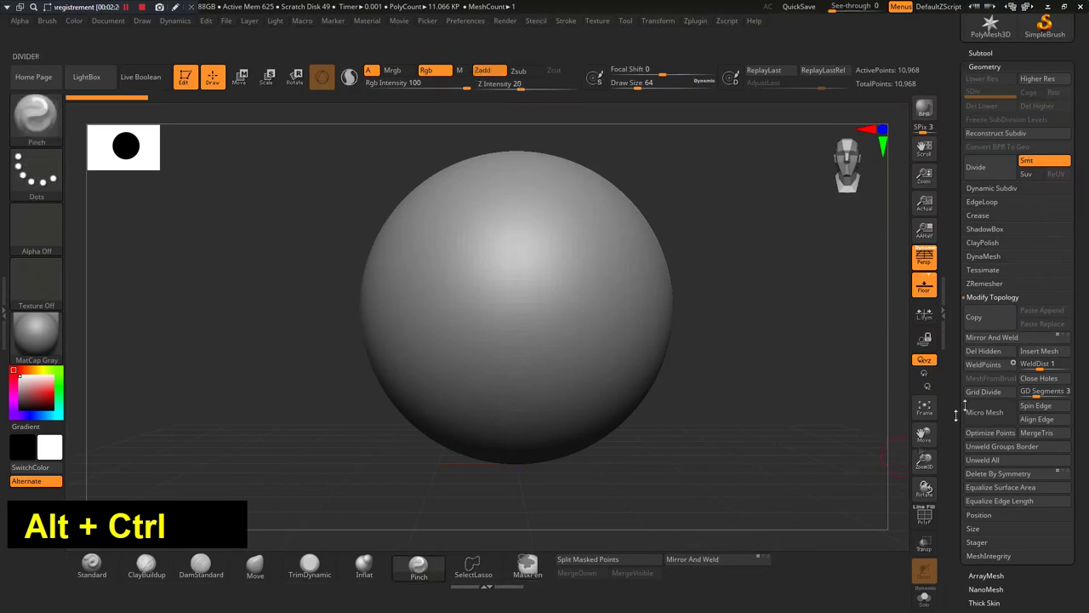
mouse_move(983, 351)
left_mouse_down("ctrl+alt")
mouse_move(888, 486)
mouse_move(723, 571)
mouse_move(686, 574)
left_mouse_up("ctrl+alt")
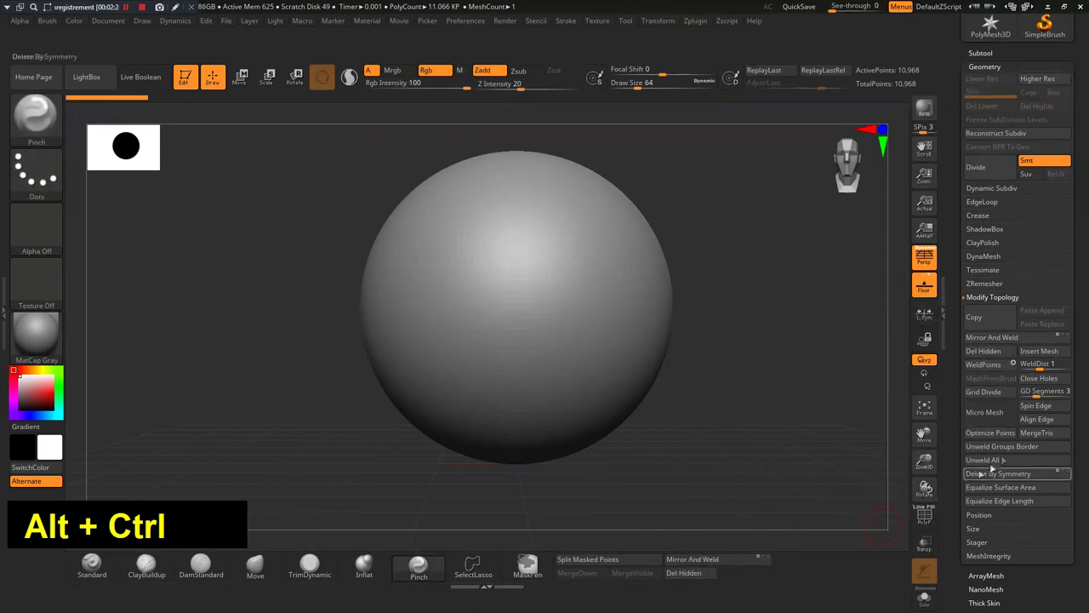
Add the polygroup command Group Masked to the custom shelf beside Del Hidden.
left_click(991, 298)
left_click_drag(963, 426, 959, 364)
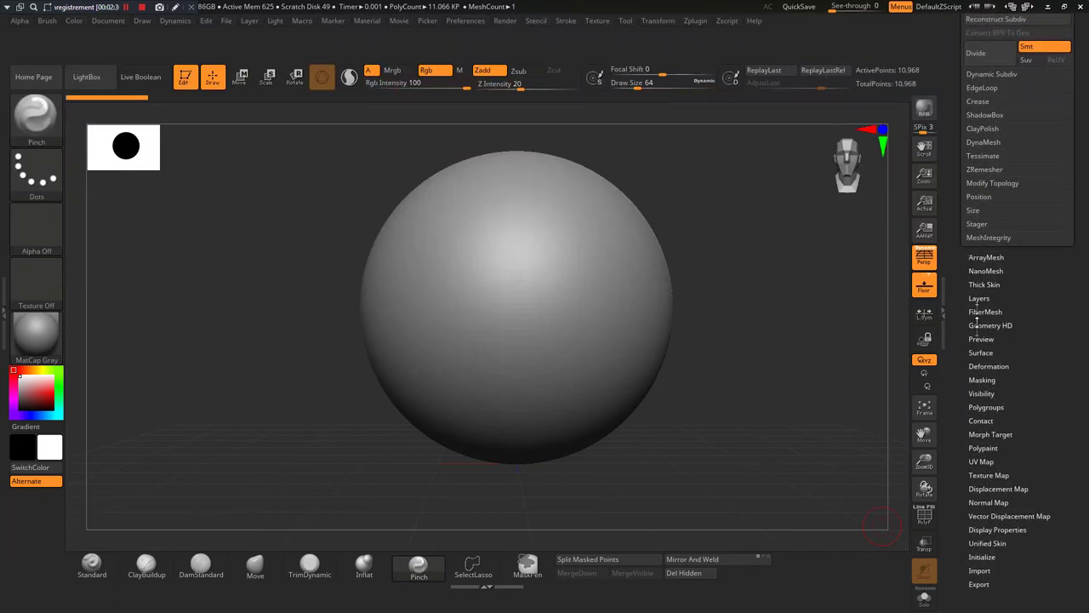
left_click(981, 380)
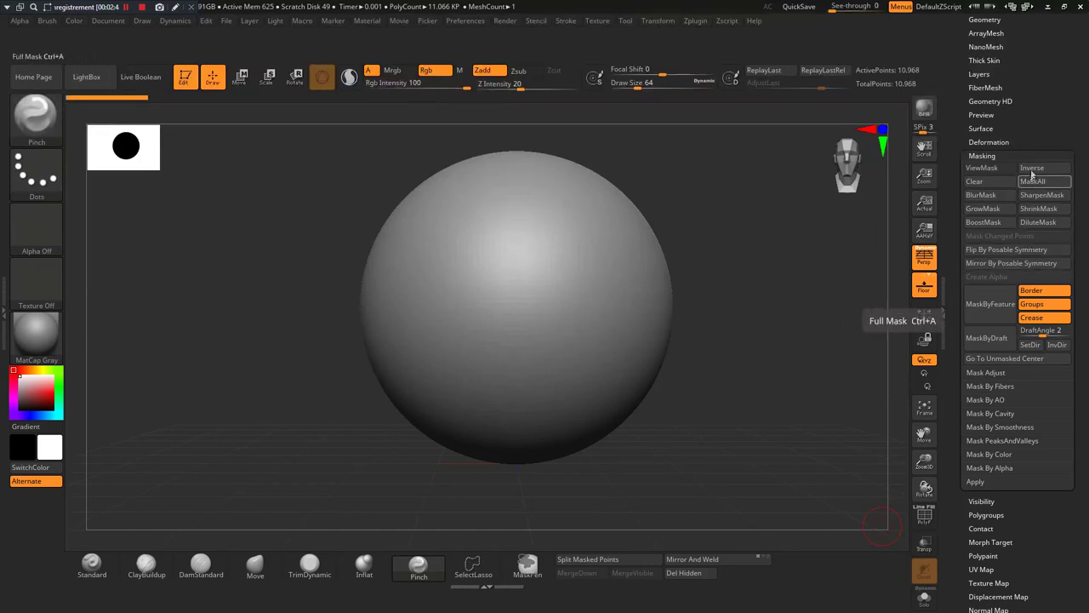
left_click(987, 156)
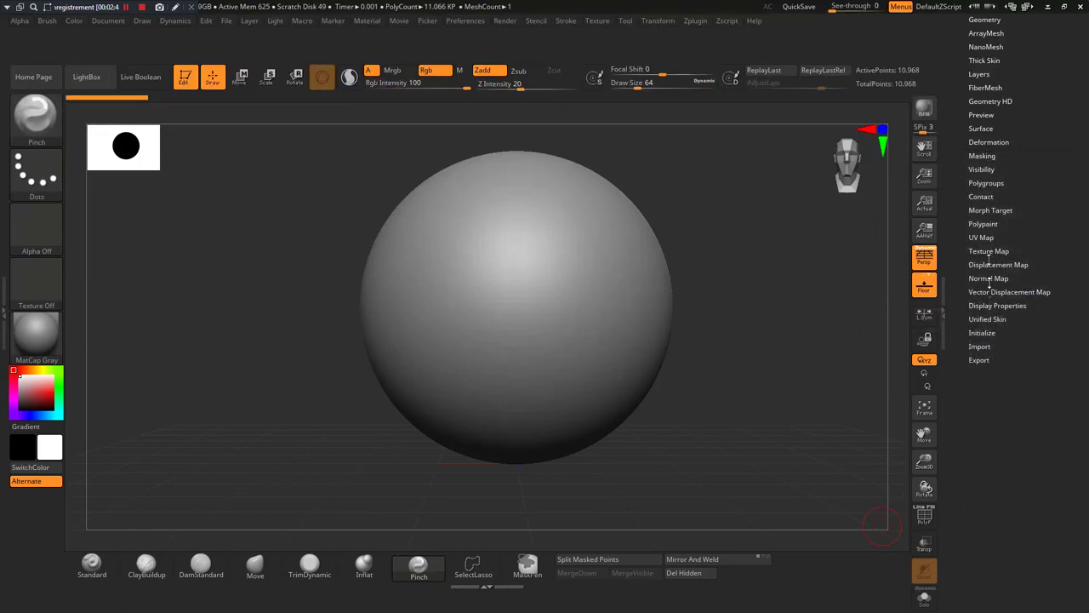
left_click(987, 184)
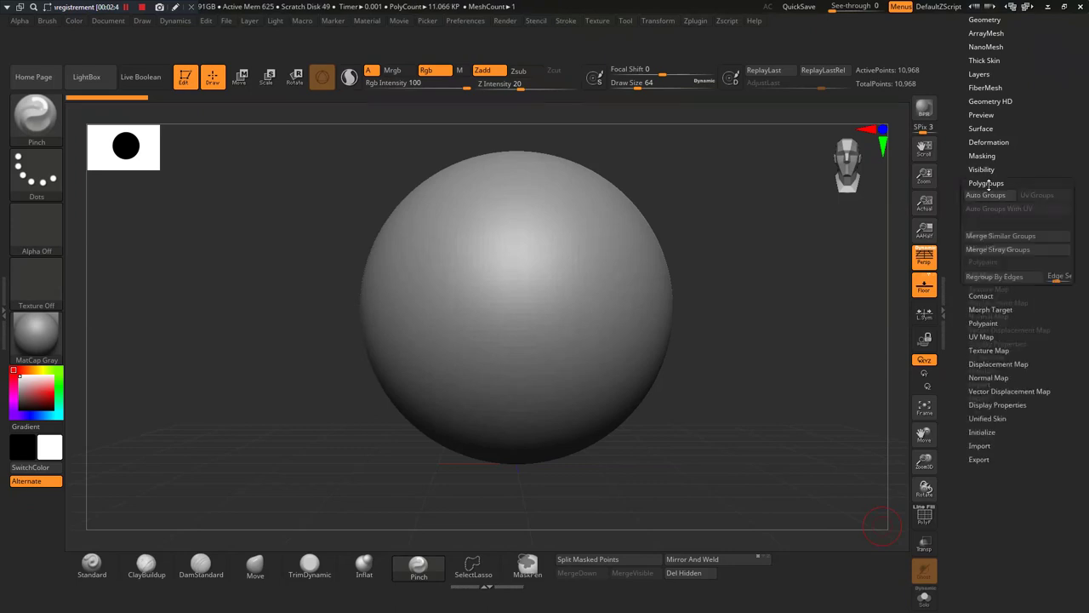
left_click_drag(1000, 402, 744, 573, "ctrl+alt")
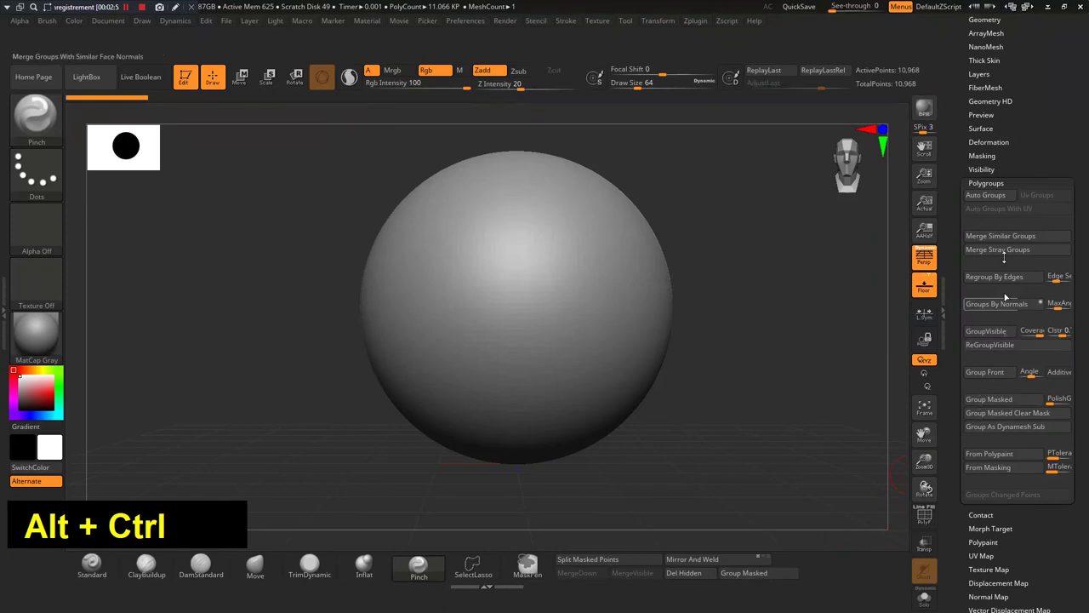
Add the polygroup command Auto Groups With UV to the custom shelf above Group Masked, and collapse the Polygroups section.
key("ctrl")
mouse_move(899, 473)
left_mouse_down("ctrl+alt")
mouse_move(821, 511)
mouse_move(808, 559)
left_mouse_up("ctrl+alt")
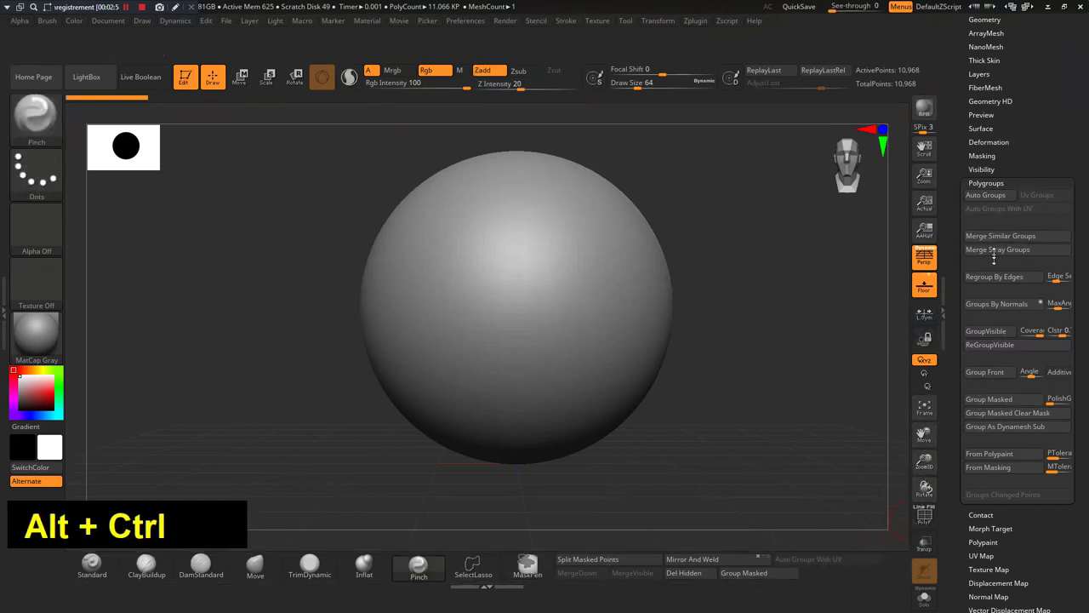
left_click(987, 183)
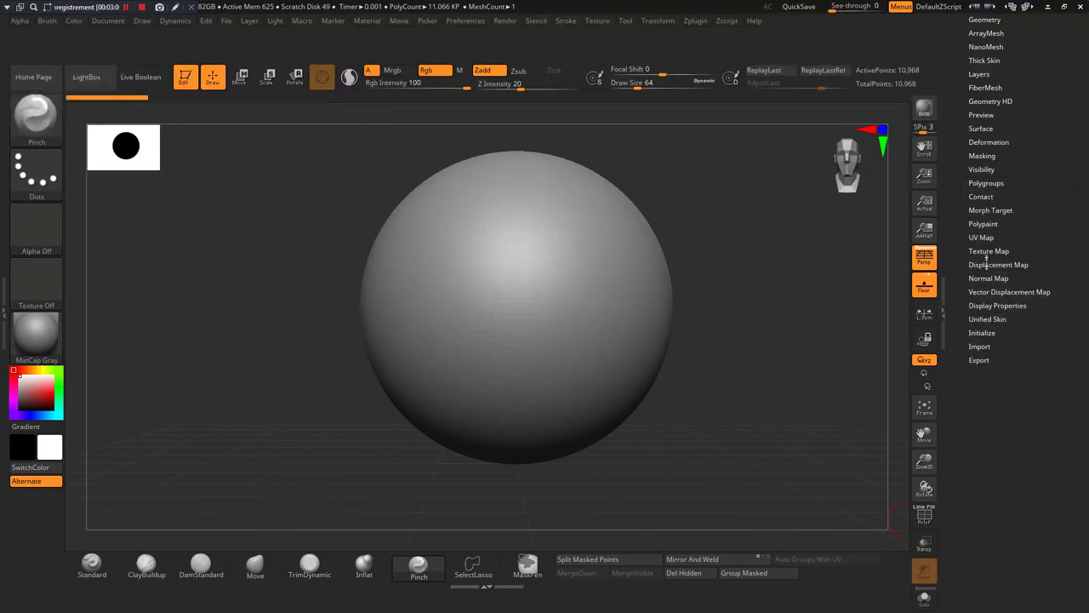
Add the Display Properties option Double to the custom shelf beside Group Masked, and collapse the Display Properties section.
left_click(993, 306)
mouse_move(989, 347)
left_mouse_down("ctrl+alt")
mouse_move(937, 460)
mouse_move(860, 576)
mouse_move(832, 576)
left_mouse_up("ctrl+alt")
key("b")
key("p")
key("i")
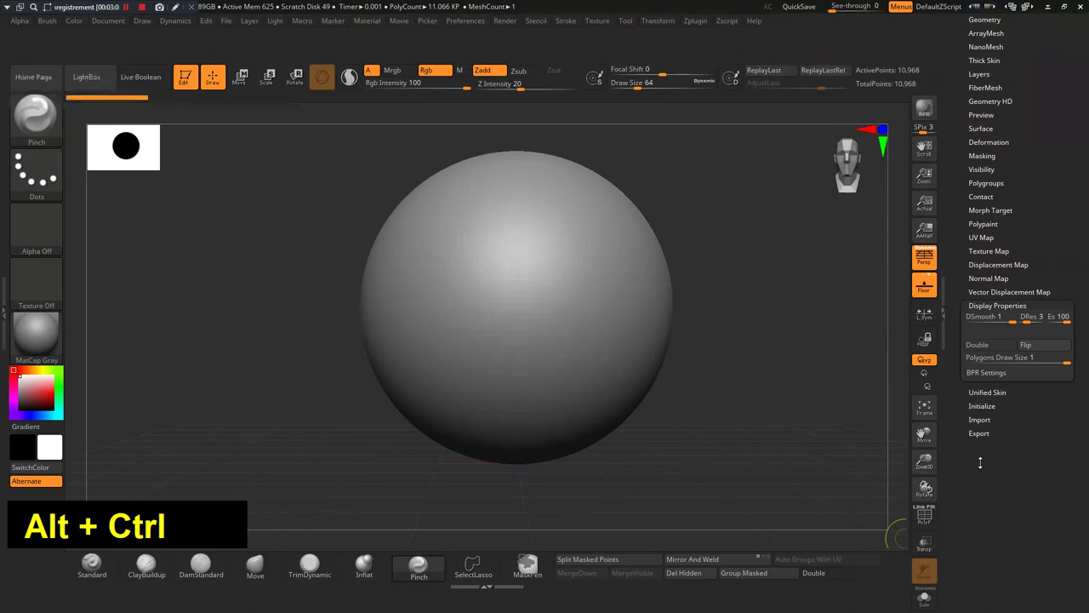
left_click(988, 305)
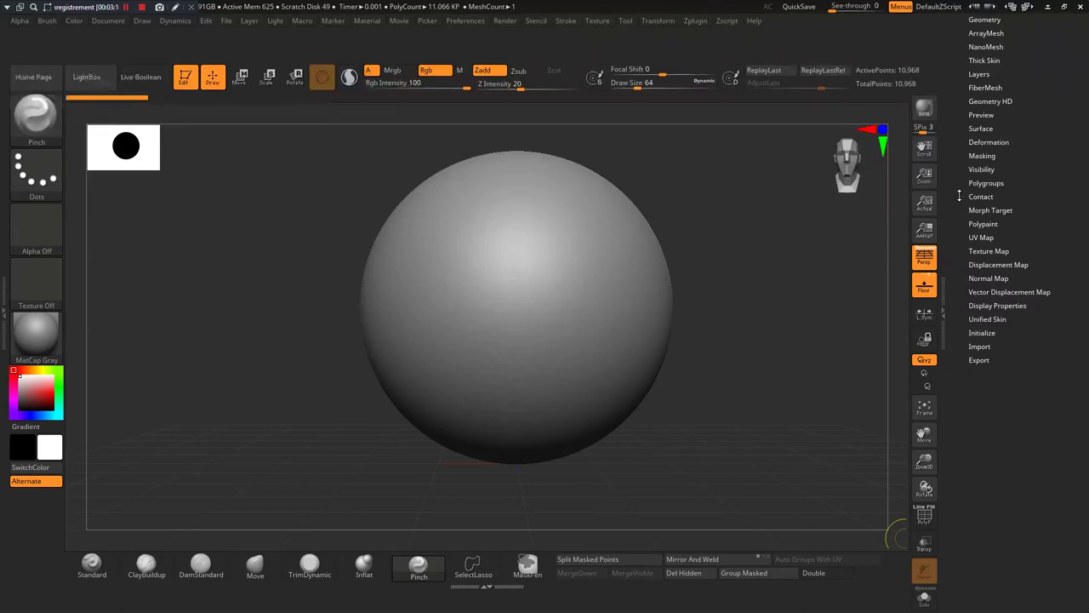
left_click_drag(959, 197, 957, 304)
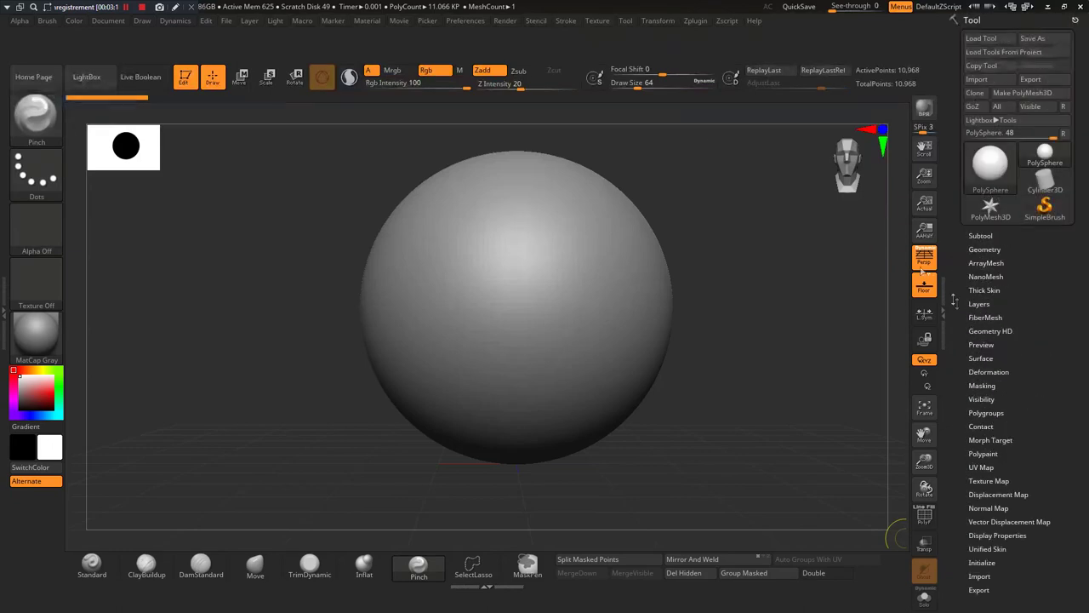
left_click(661, 21)
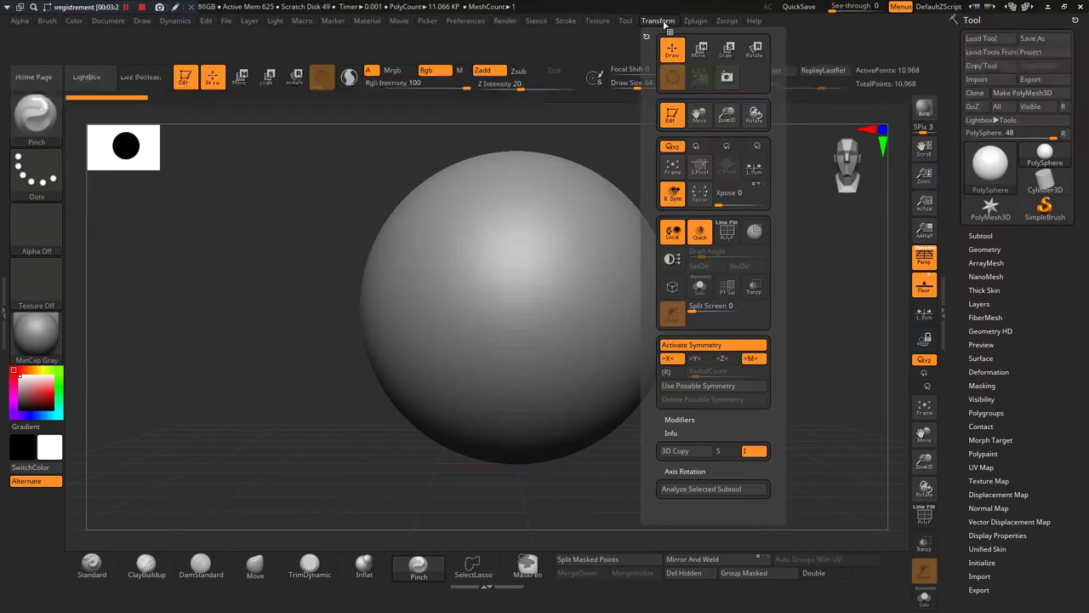
left_click(664, 25)
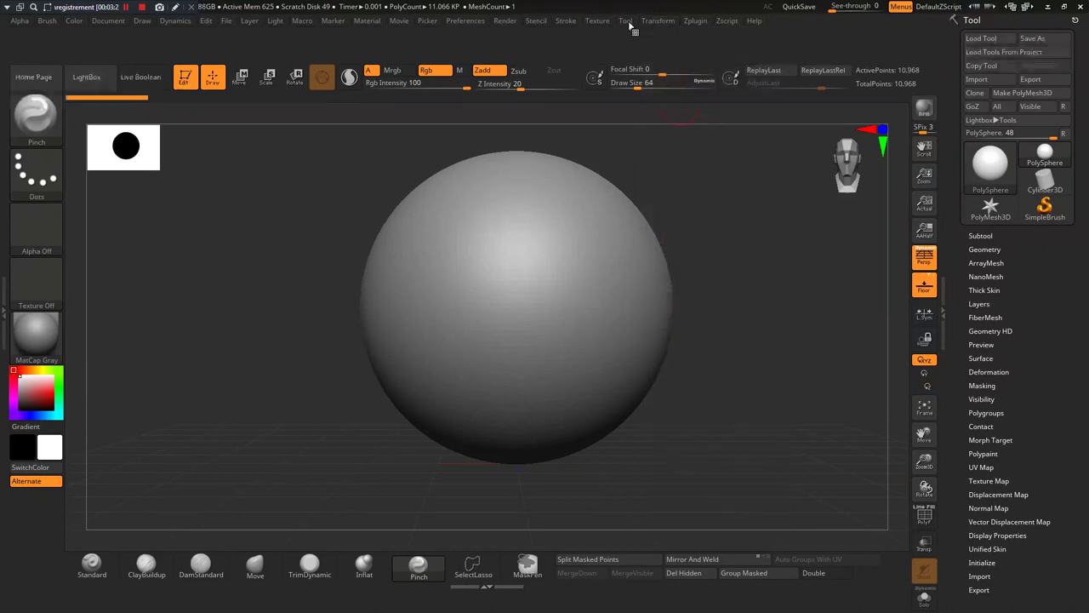
left_click(626, 23)
left_click(626, 24)
left_click(693, 22)
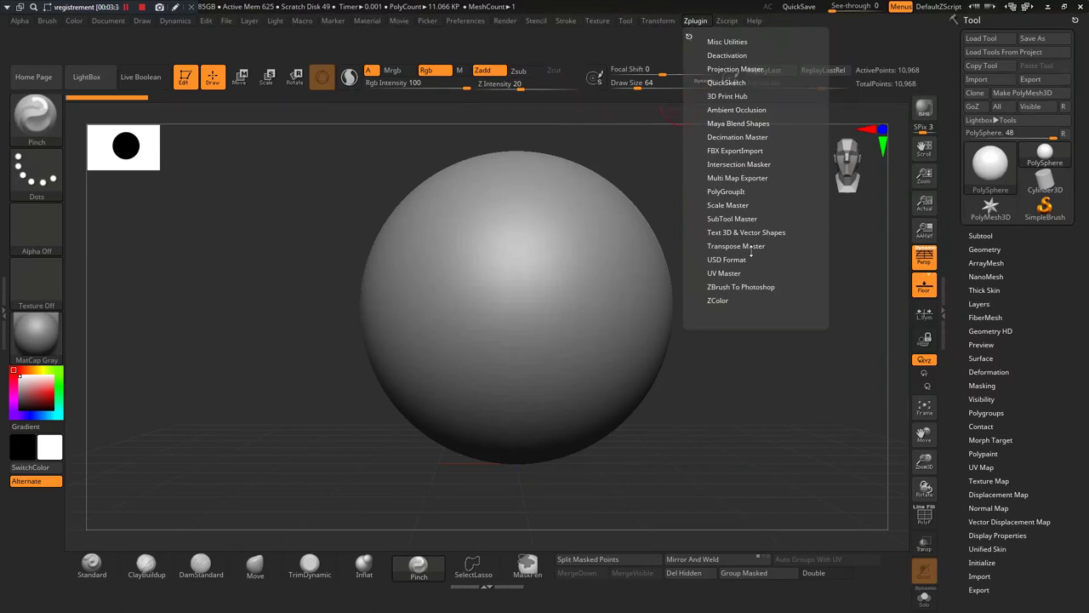
left_click(664, 24)
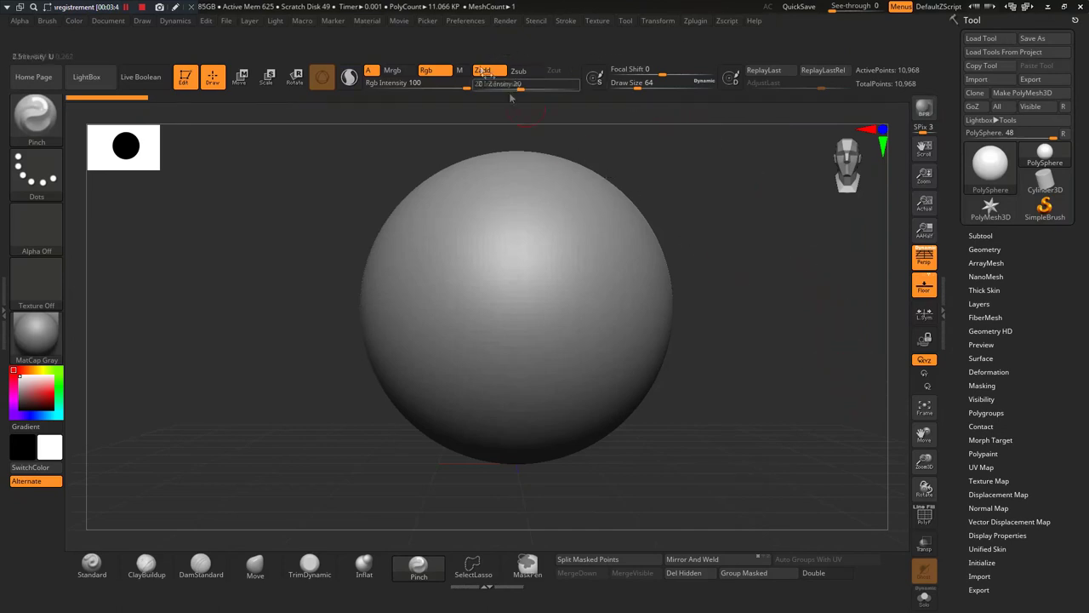
Save the customized interface as the UI configuration file CustomUserInterface2021 in the ZStartup folder.
left_click(480, 20)
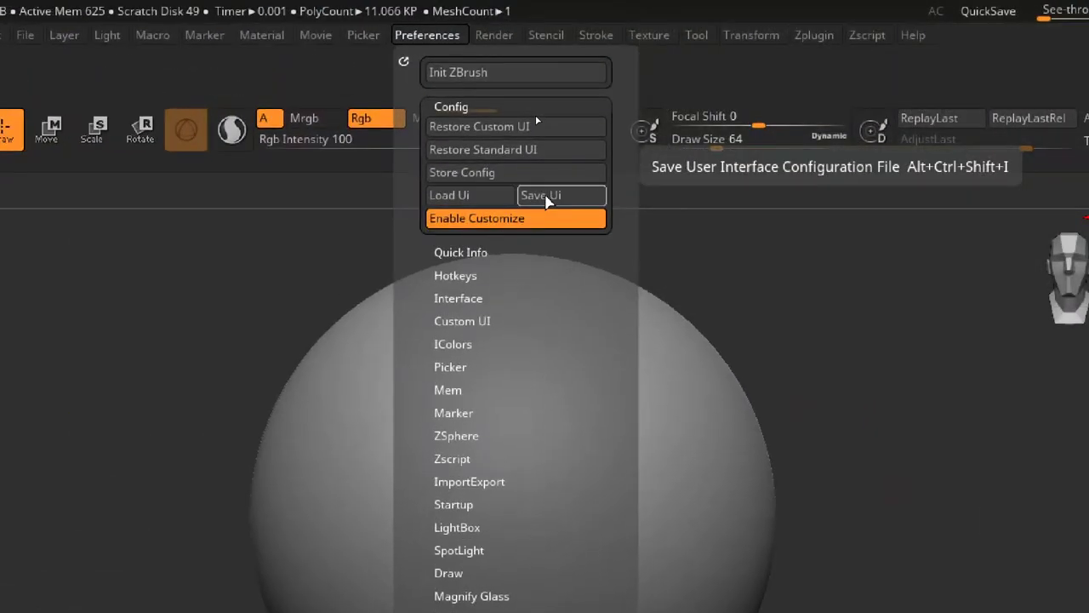
left_click(546, 198)
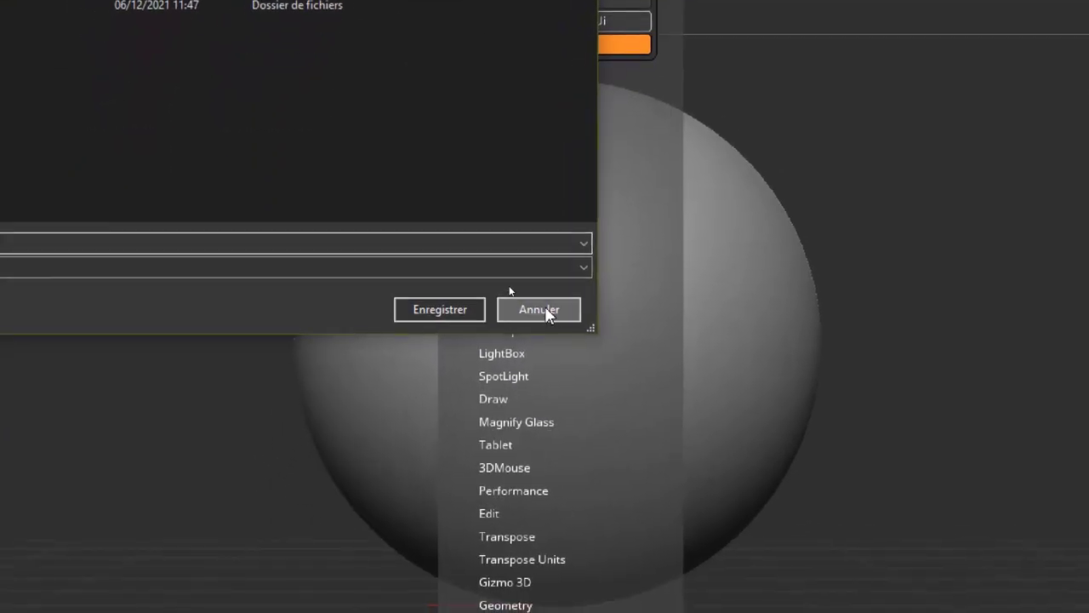
left_click(544, 310)
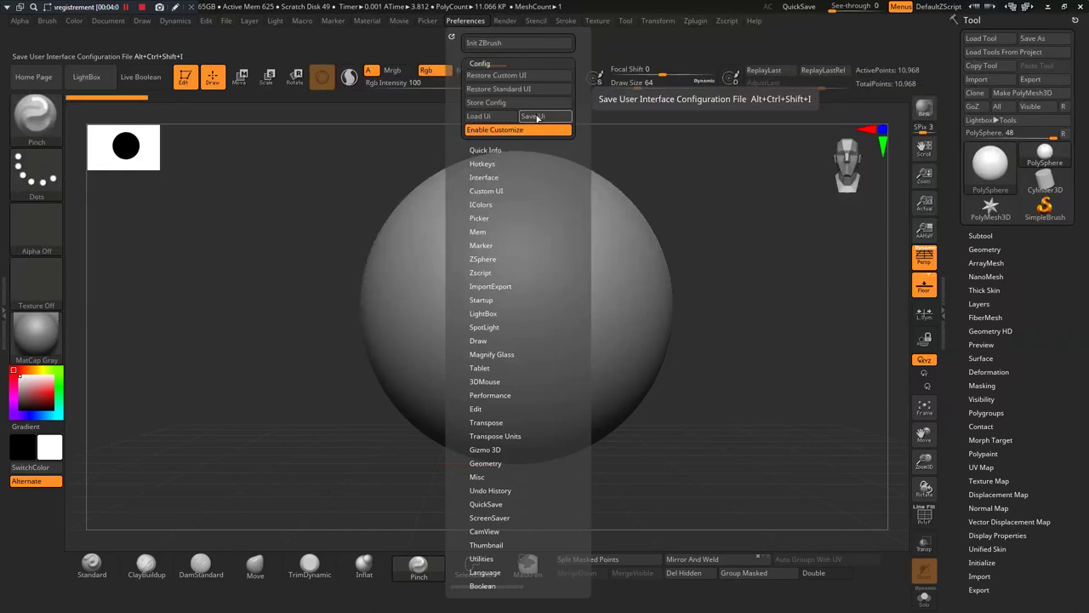
left_click(537, 117)
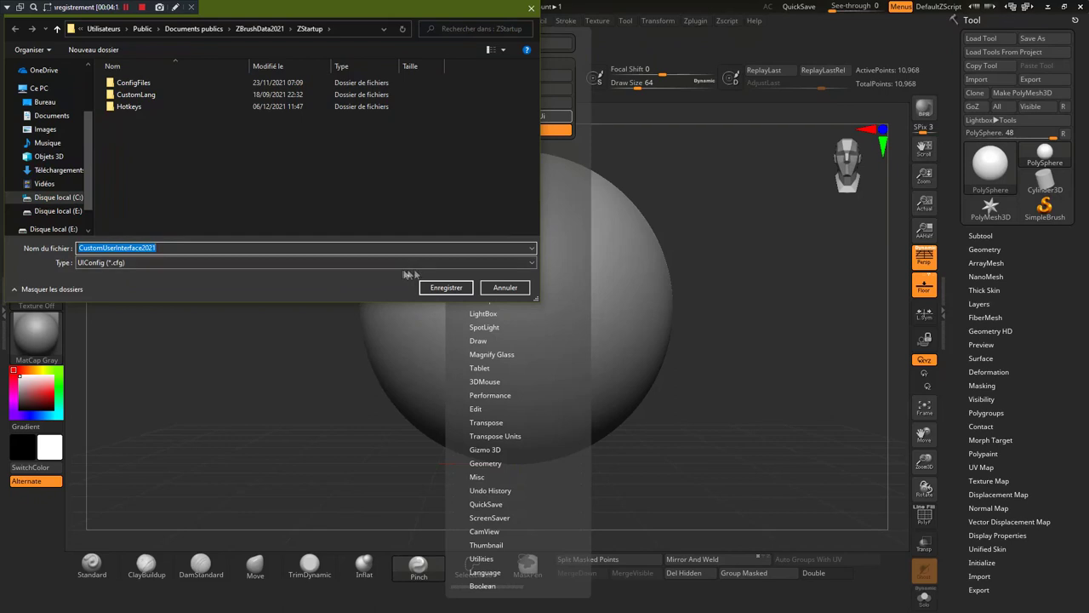
left_click(451, 287)
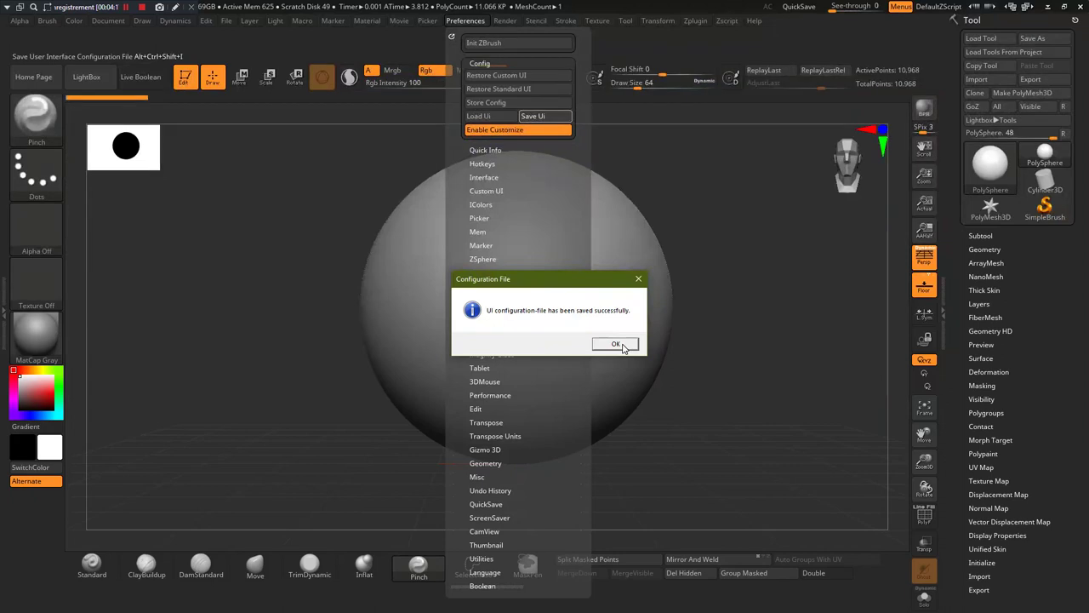
left_click(619, 344)
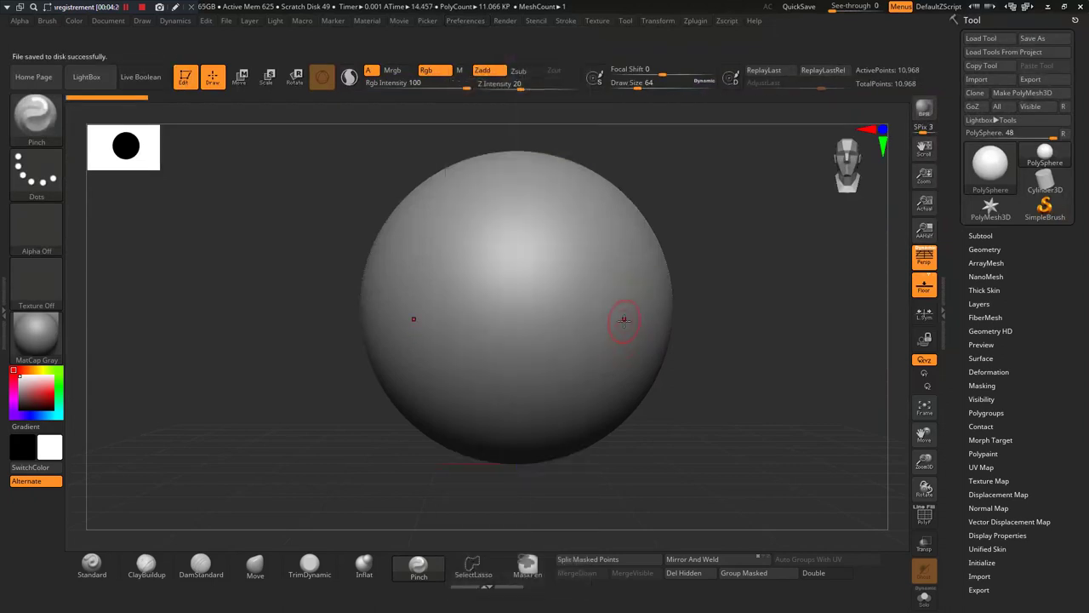